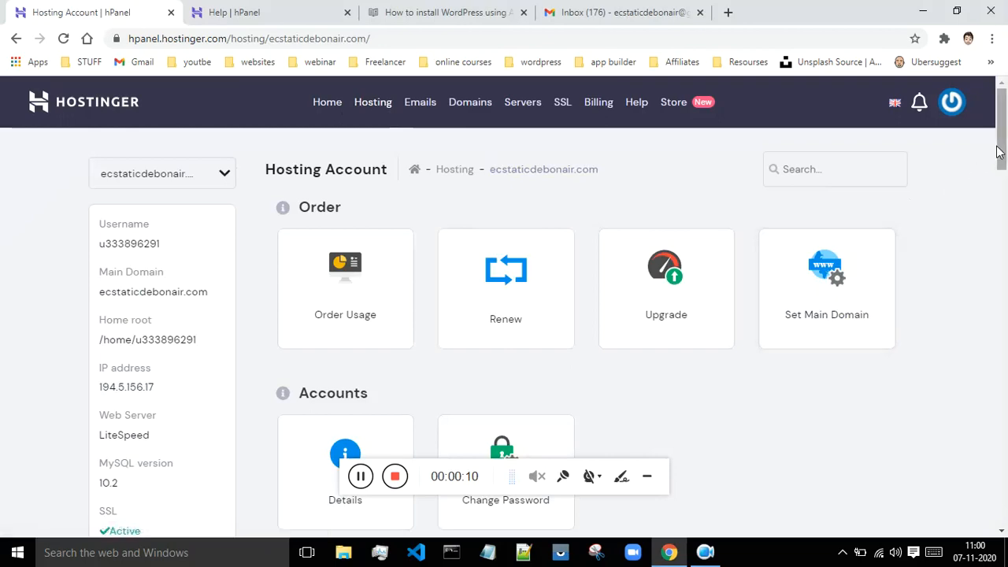
# - Scroll down to the Website section and open the Auto Installer
pyautogui.moveTo(999, 140); pyautogui.dragTo(1002, 321)
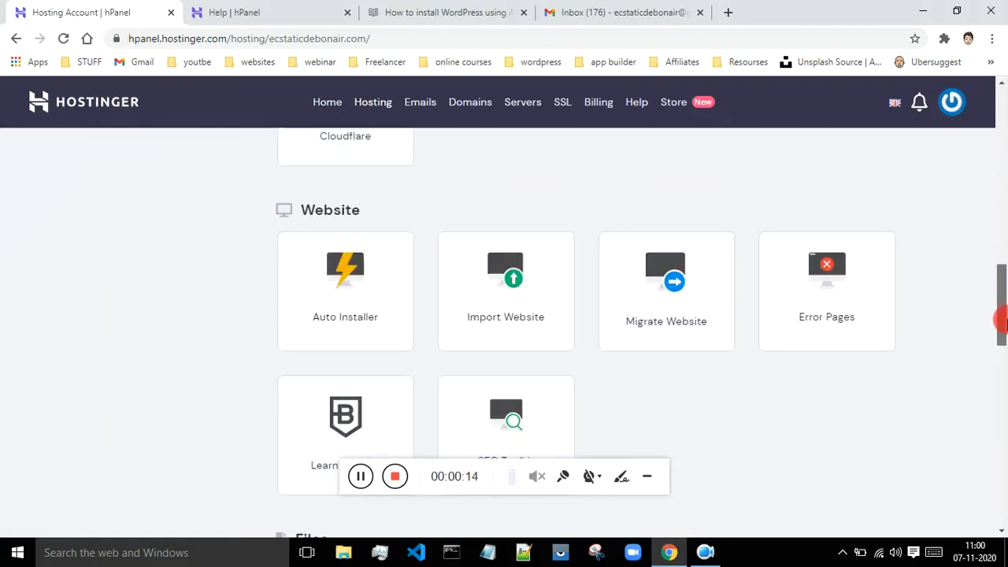
pyautogui.click(364, 306)
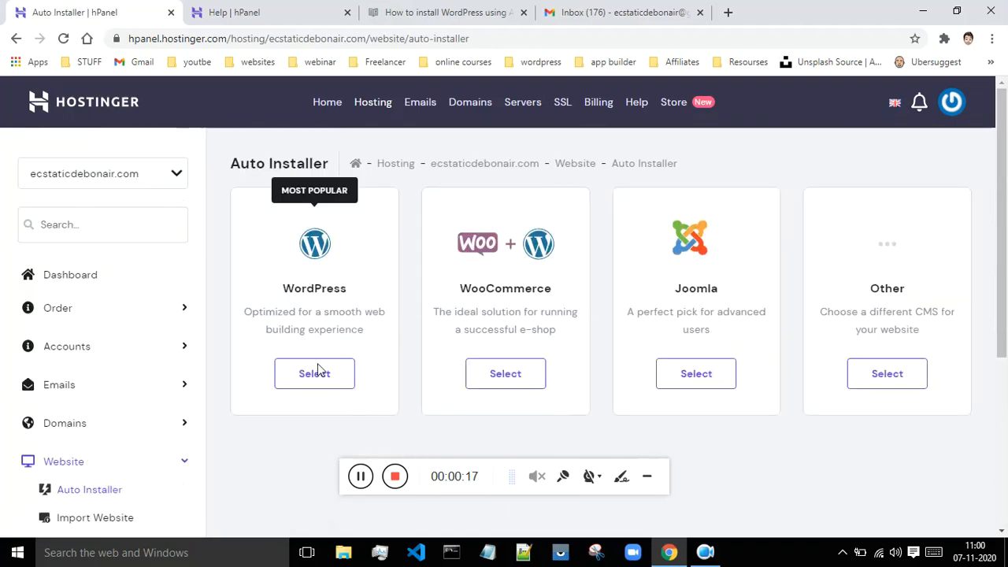
pyautogui.click(317, 375)
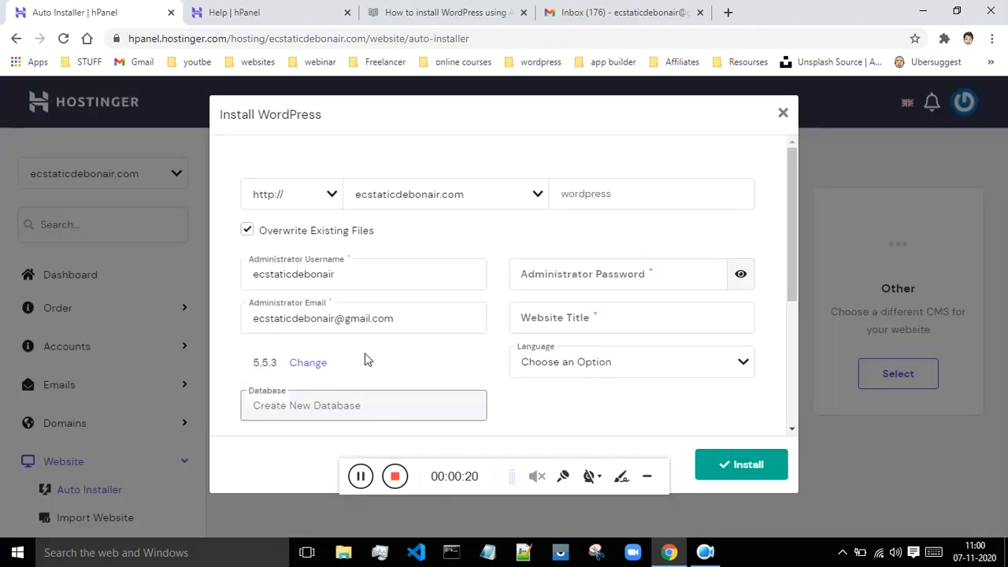
pyautogui.click(330, 197)
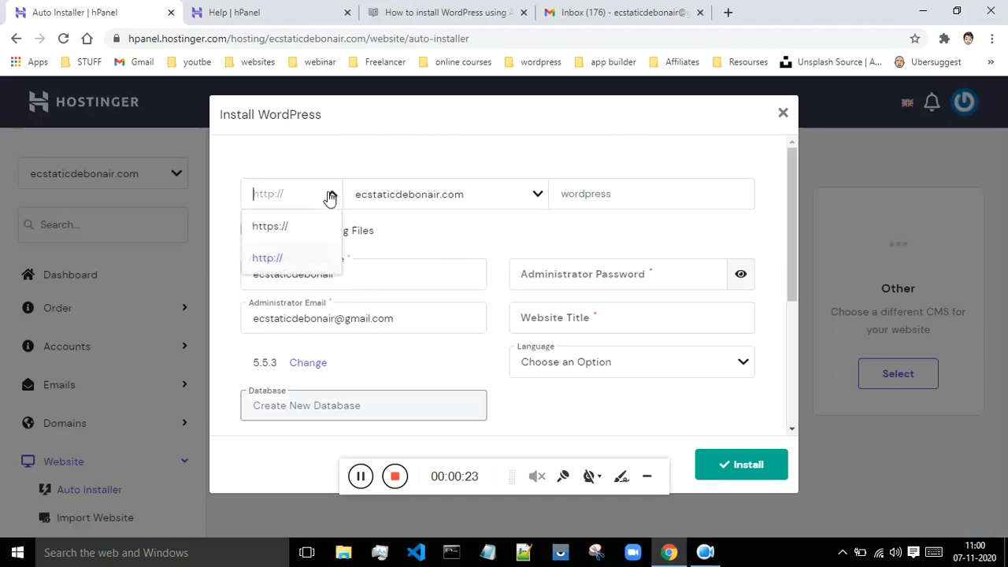
pyautogui.click(277, 228)
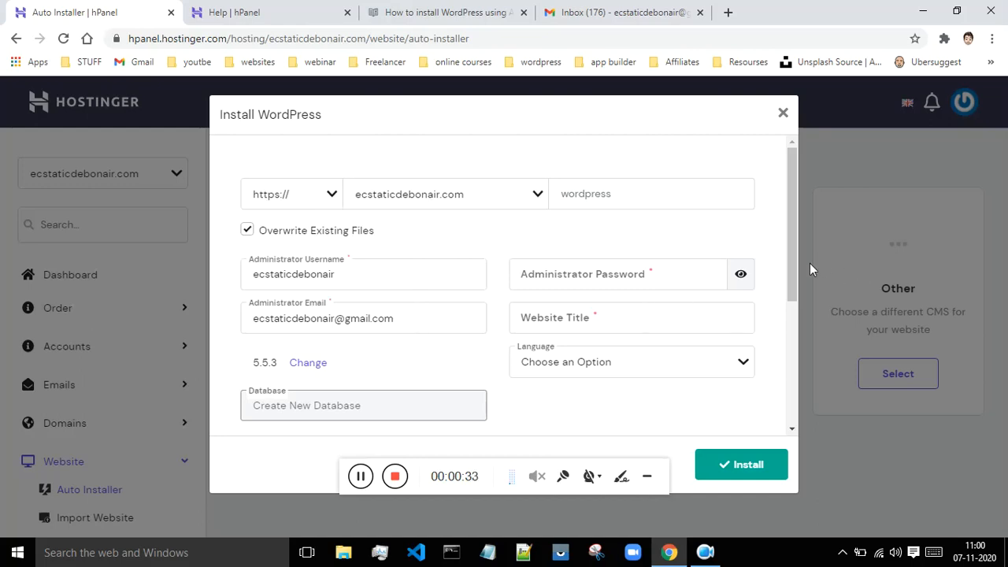
pyautogui.moveTo(801, 251); pyautogui.dragTo(797, 269)
pyautogui.click(716, 231)
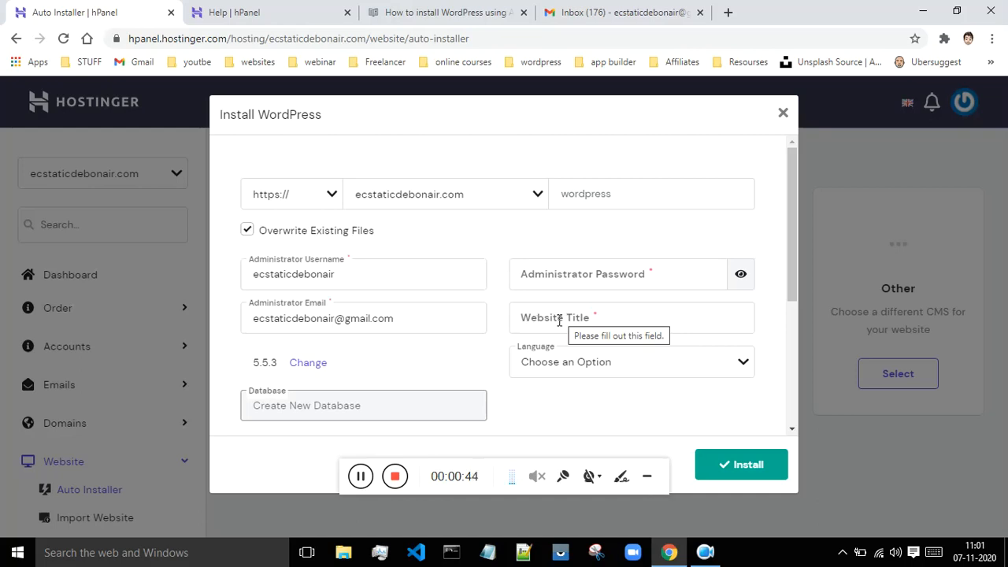
pyautogui.moveTo(793, 244); pyautogui.dragTo(731, 266)
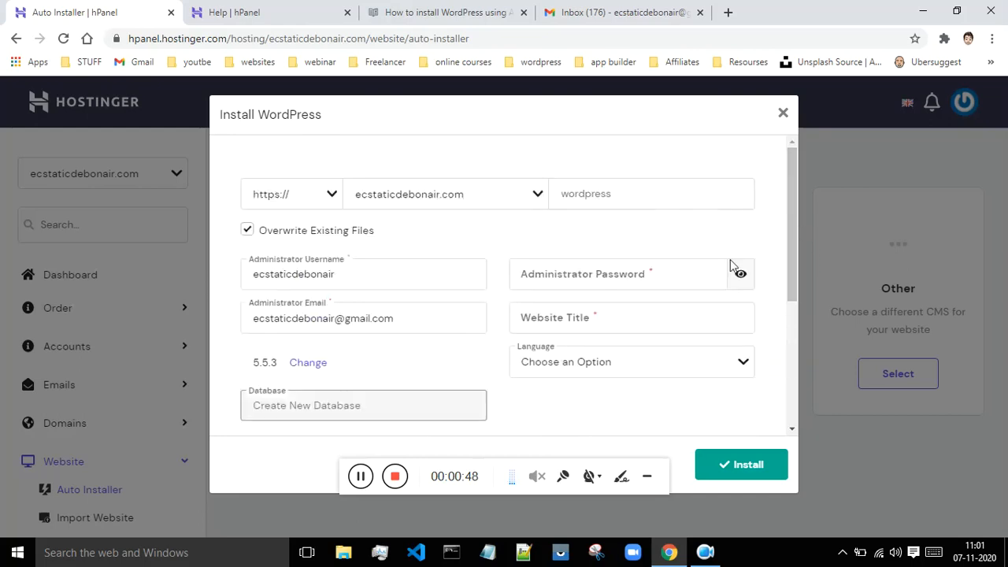
# - Enter an administrator password and the website title 'Ecstatic Debonair', then submit the install
pyautogui.click(579, 277)
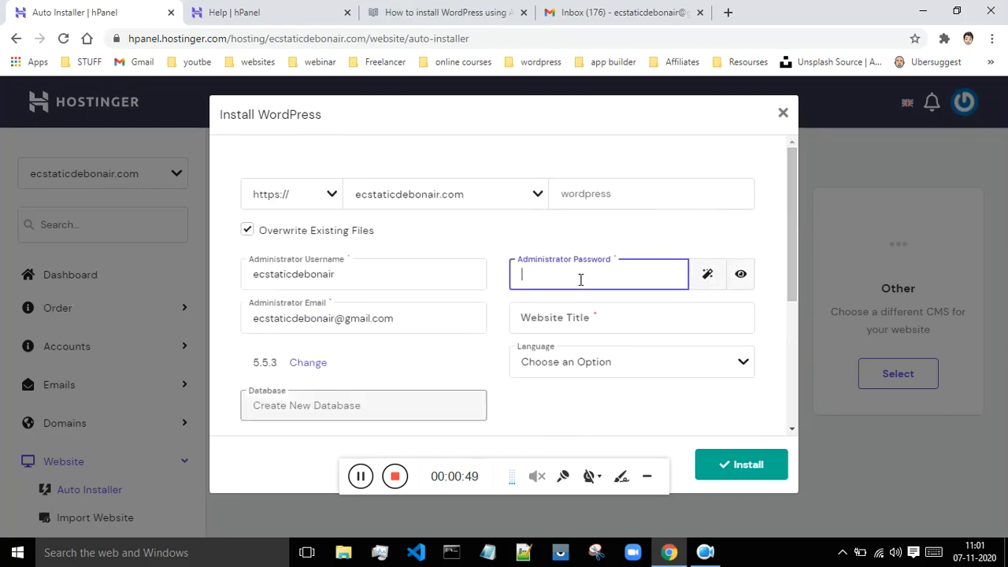
pyautogui.click(361, 477)
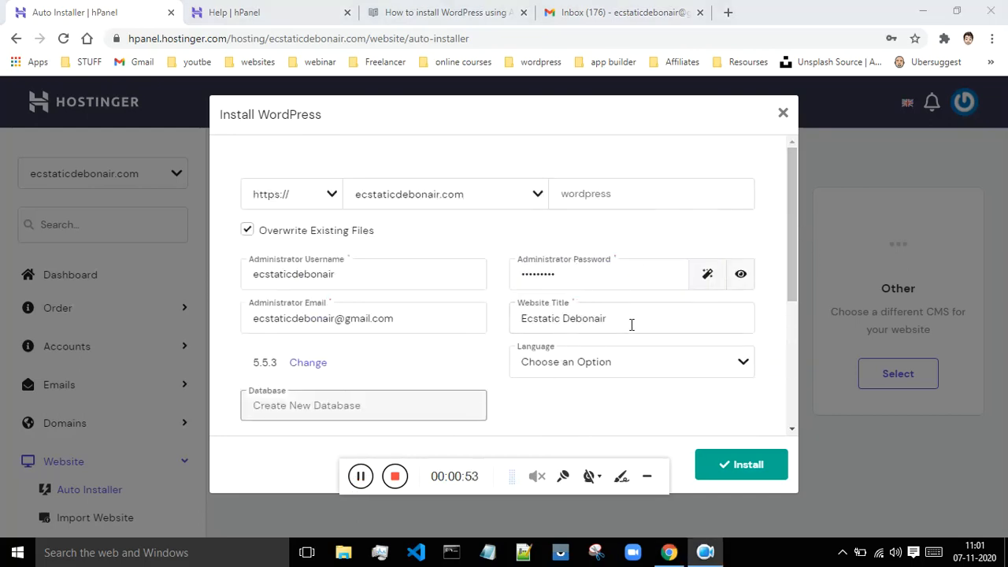
pyautogui.click(722, 461)
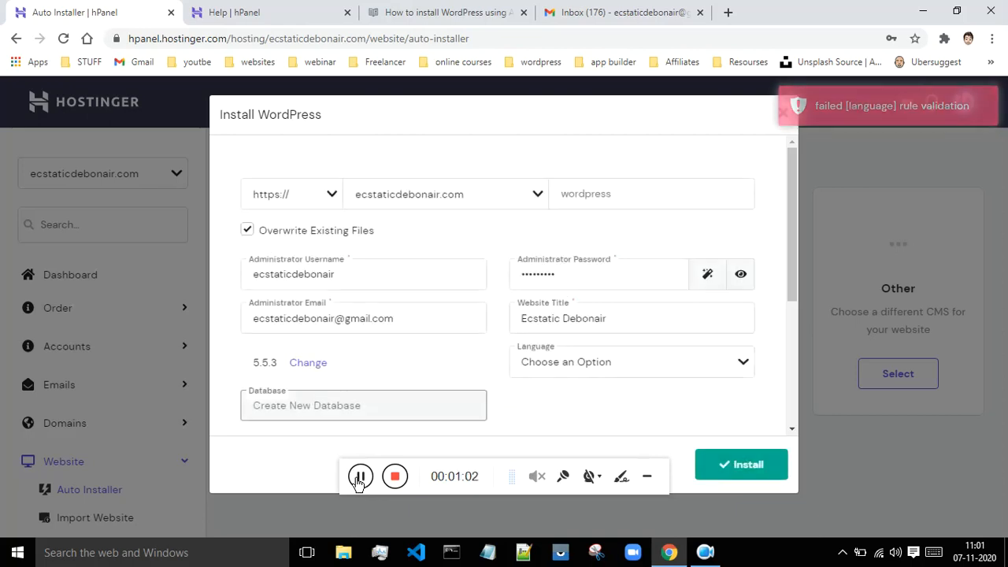
pyautogui.scroll(-1, 554, 218)
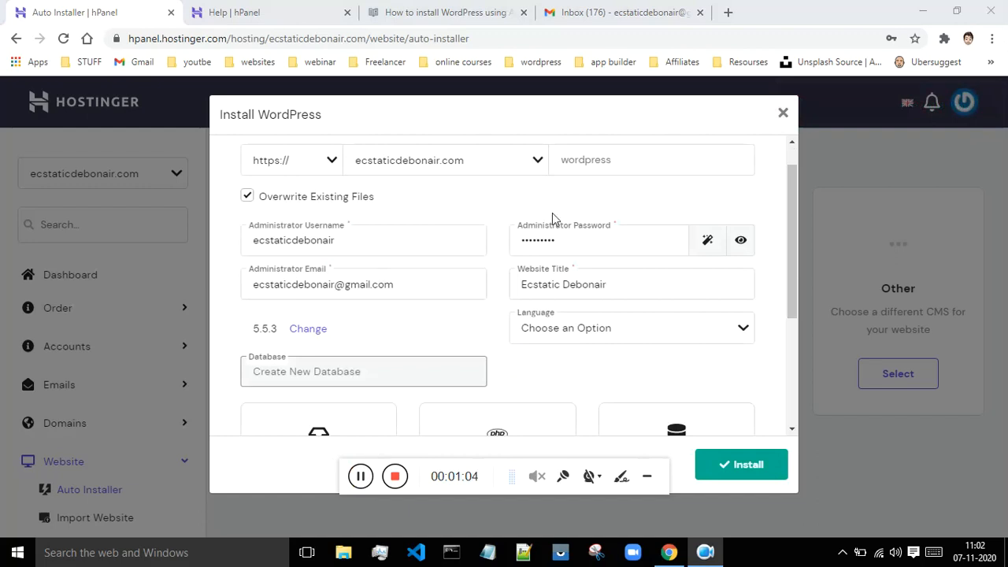
pyautogui.click(331, 161)
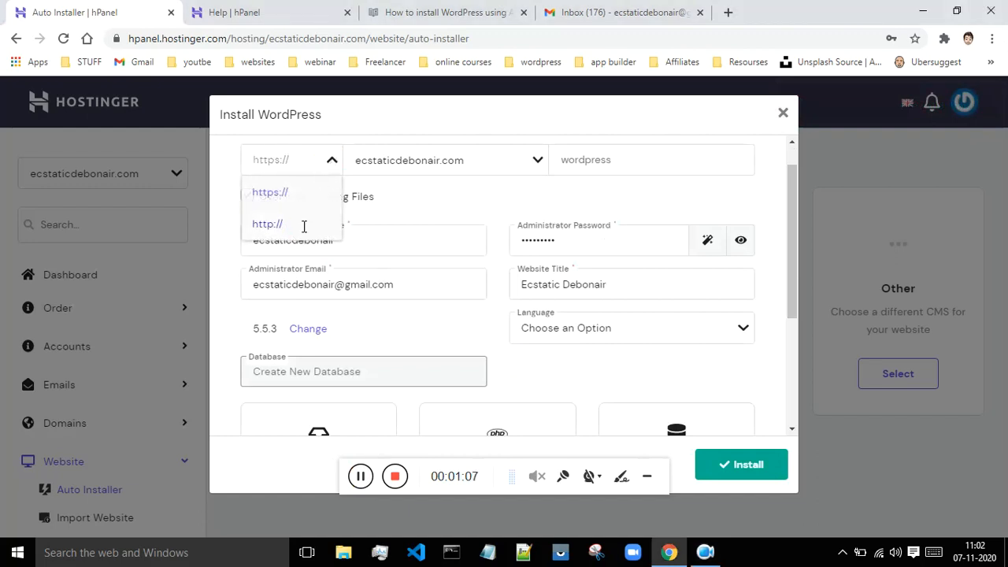
pyautogui.click(304, 223)
pyautogui.click(748, 464)
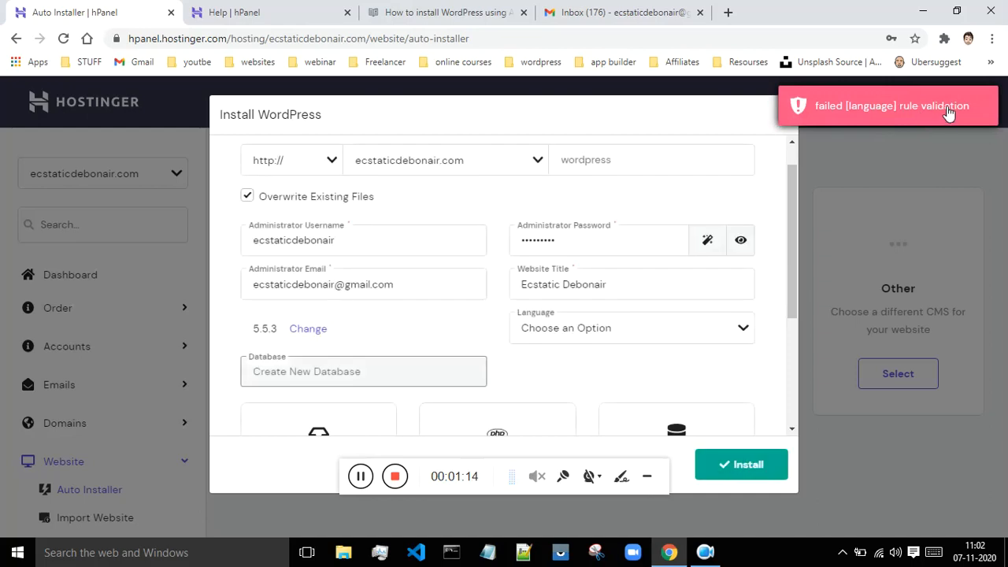
# - Pick English from the Language list and resubmit the WordPress installation
pyautogui.click(636, 324)
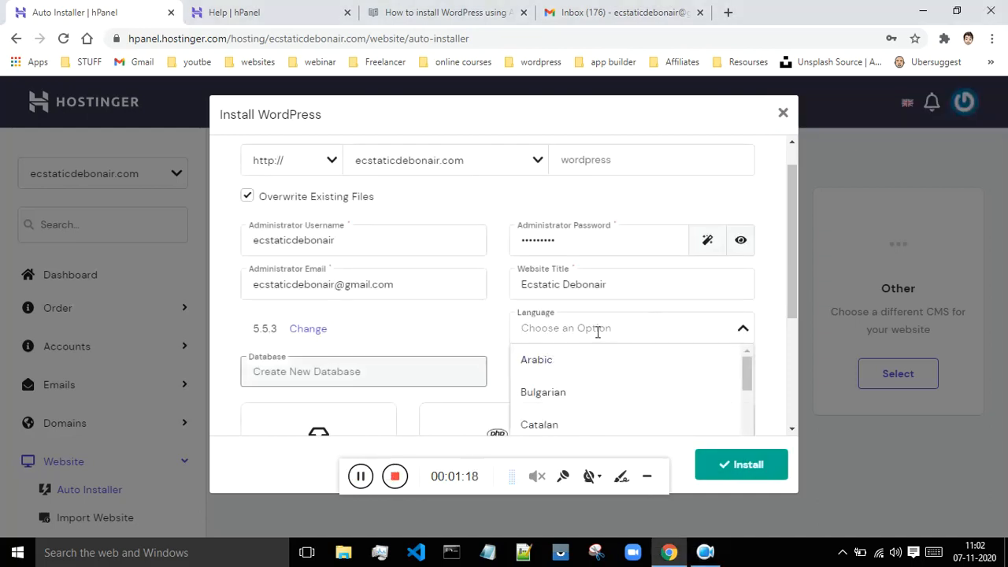
pyautogui.write('en')
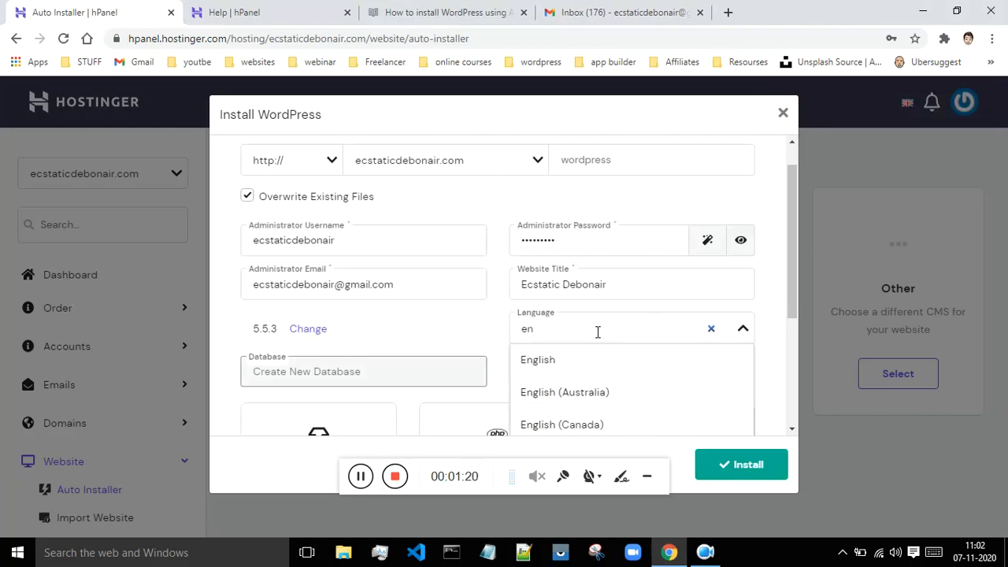
pyautogui.click(540, 359)
pyautogui.click(730, 464)
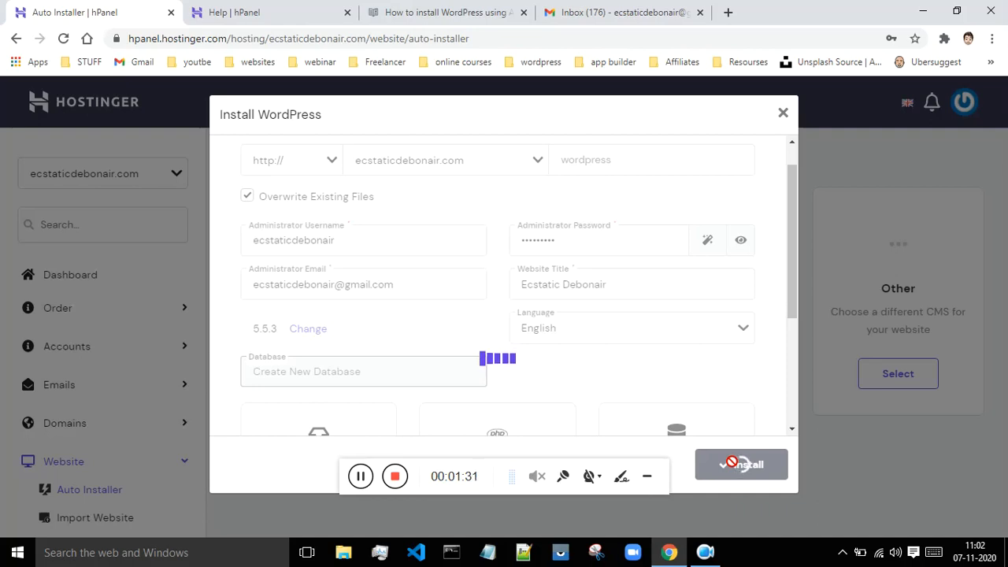
pyautogui.click(320, 161)
pyautogui.click(360, 476)
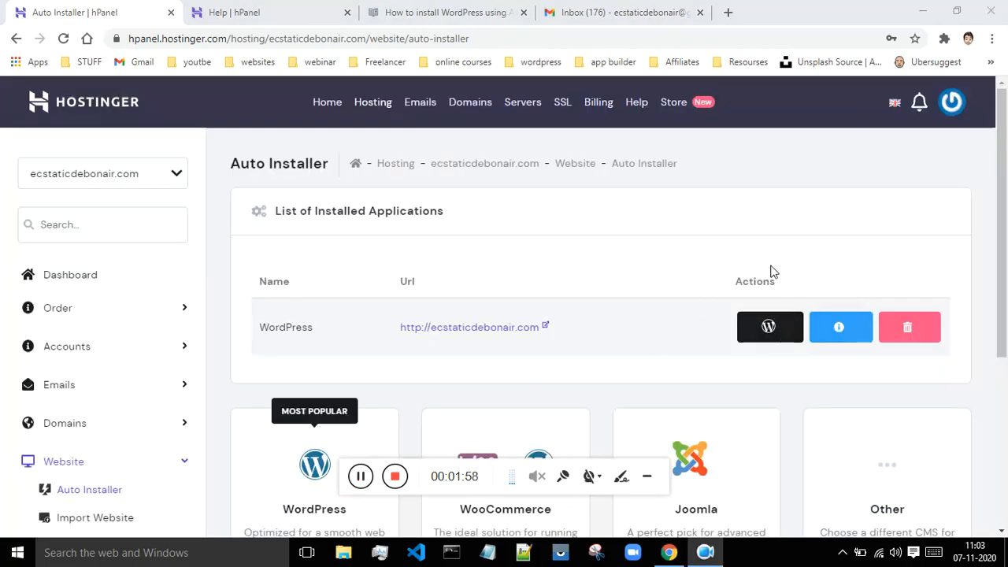
pyautogui.click(428, 331)
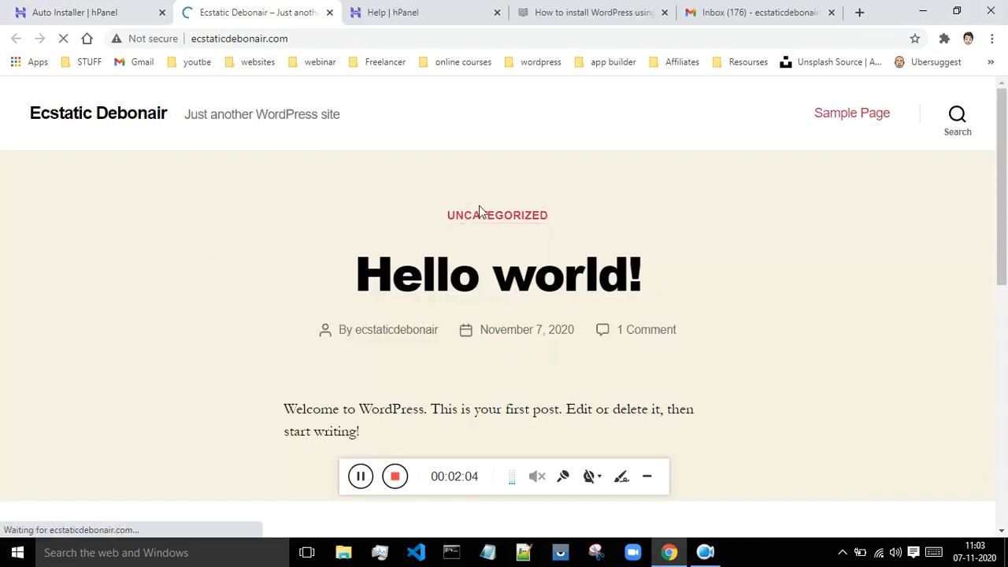
pyautogui.scroll(-3, 706, 189)
pyautogui.scroll(3, 706, 189)
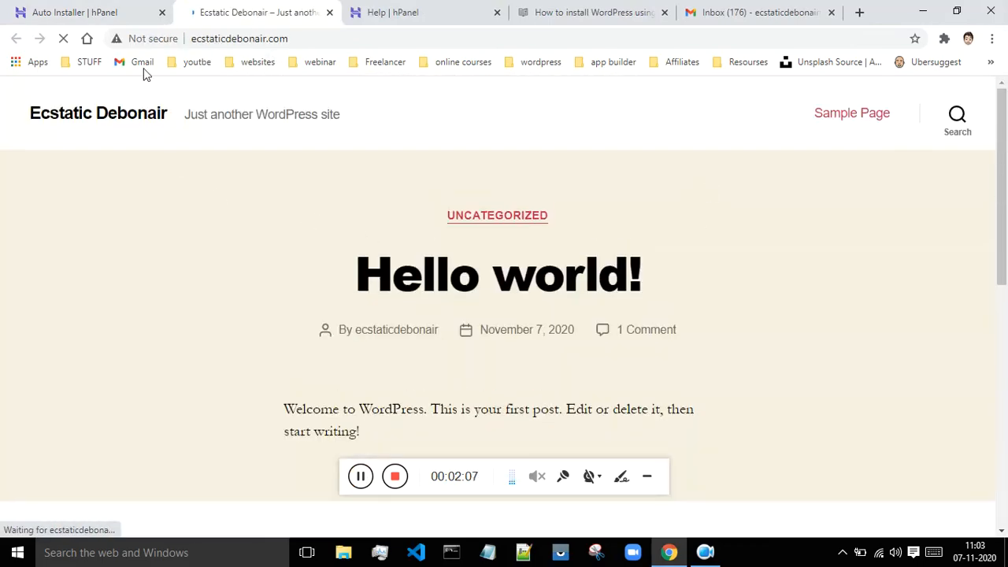
pyautogui.click(118, 10)
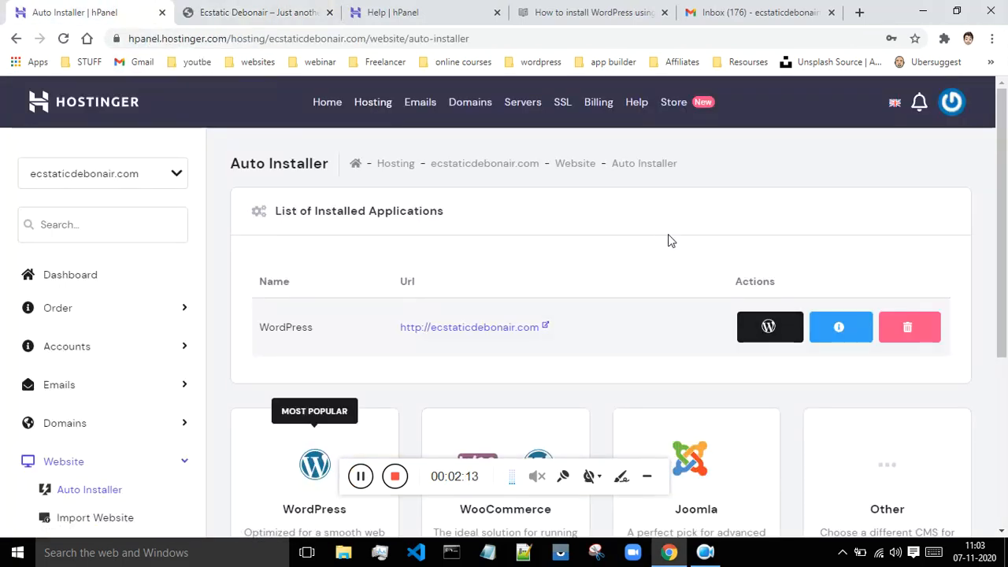
# - On the site's WordPress dashboard in hPanel, leave Force HTTPS switched on
pyautogui.click(770, 329)
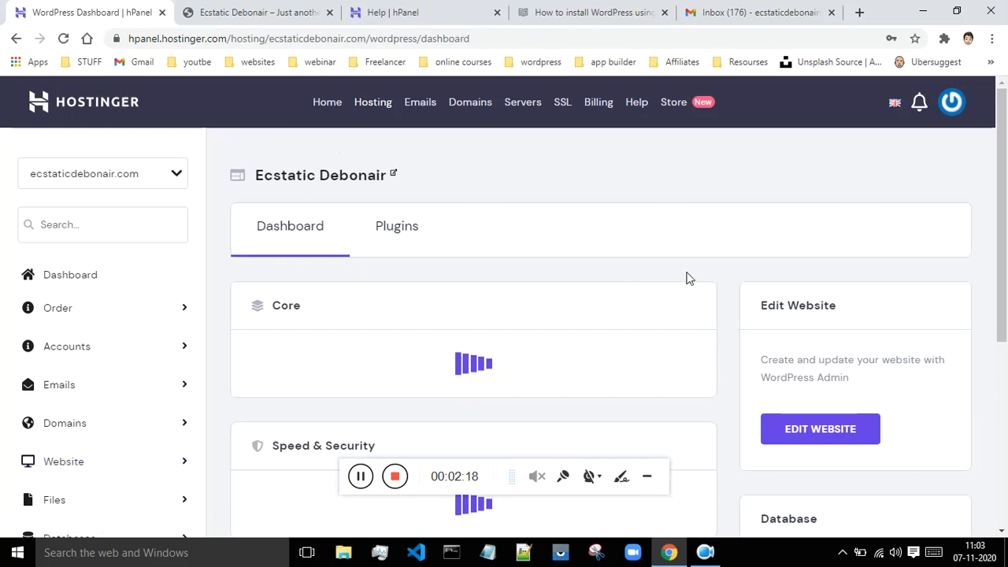
pyautogui.scroll(-1, 717, 260)
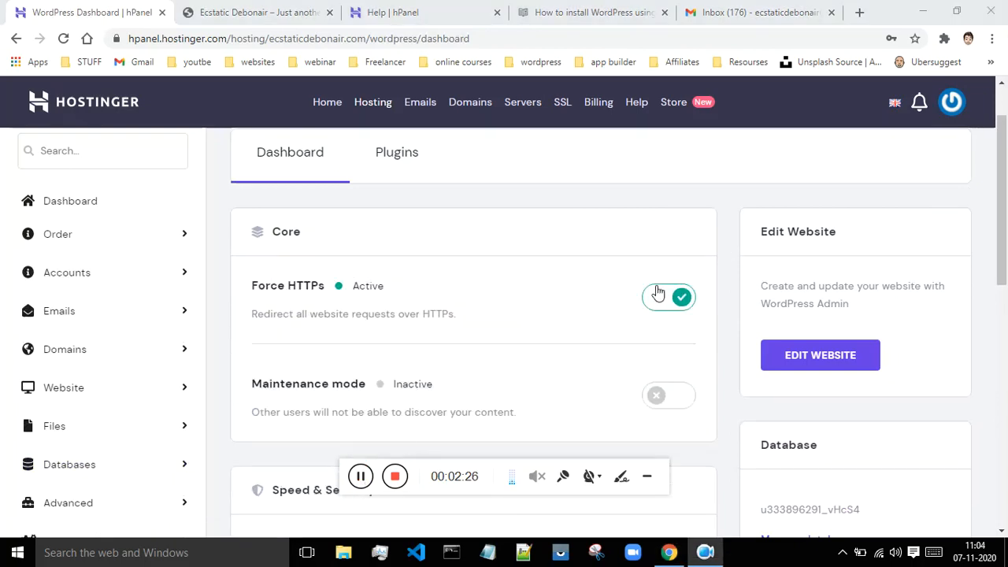
pyautogui.click(660, 299)
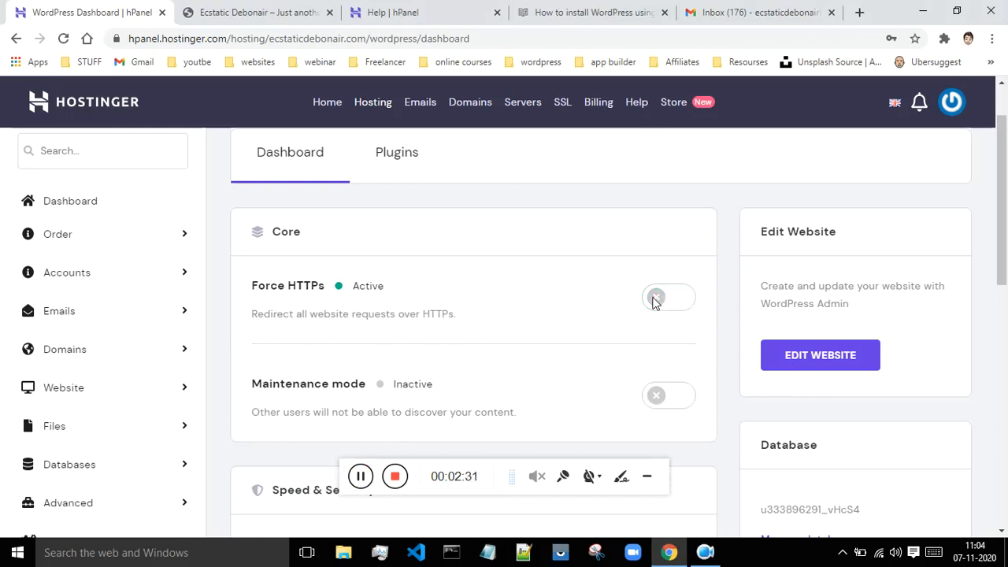
pyautogui.click(671, 300)
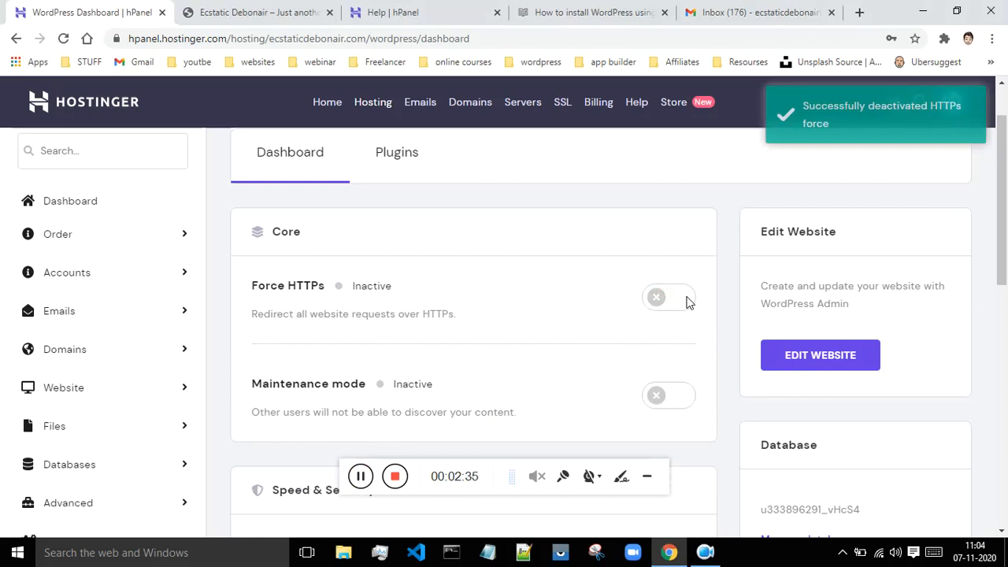
pyautogui.click(688, 303)
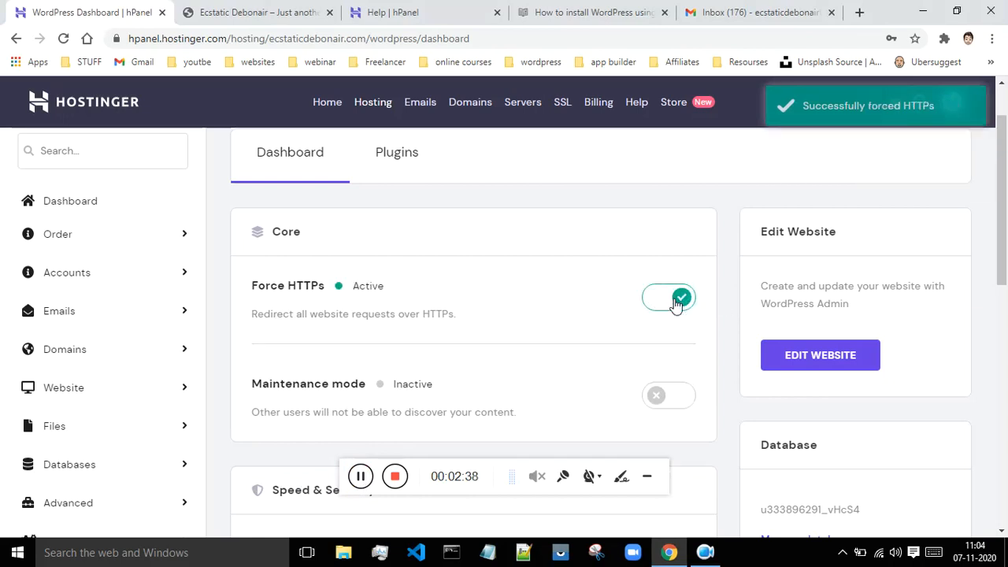
# - Reload the live Ecstatic Debonair tab to confirm it loads over HTTPS, then return to hPanel
pyautogui.click(252, 12)
pyautogui.click(61, 39)
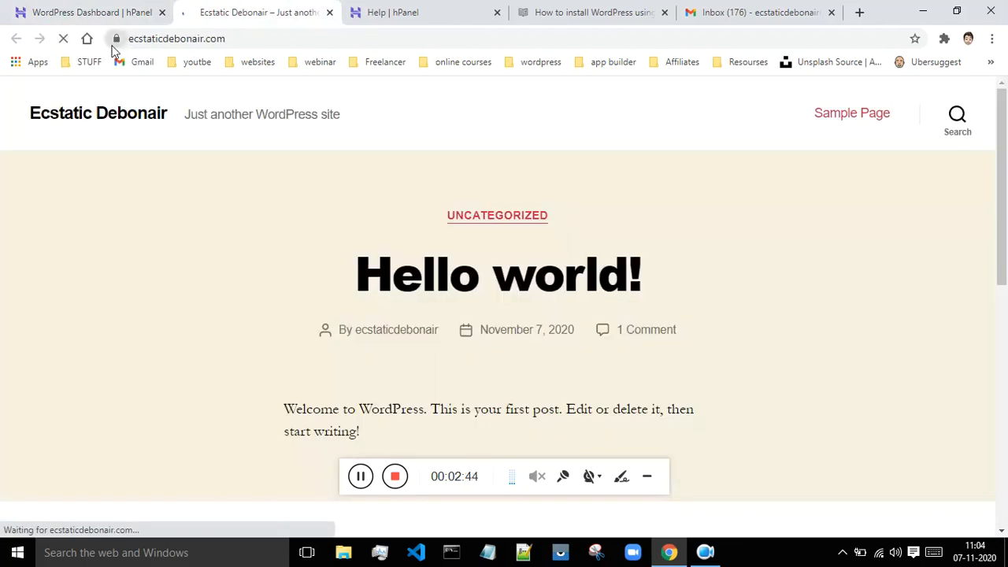
pyautogui.click(75, 9)
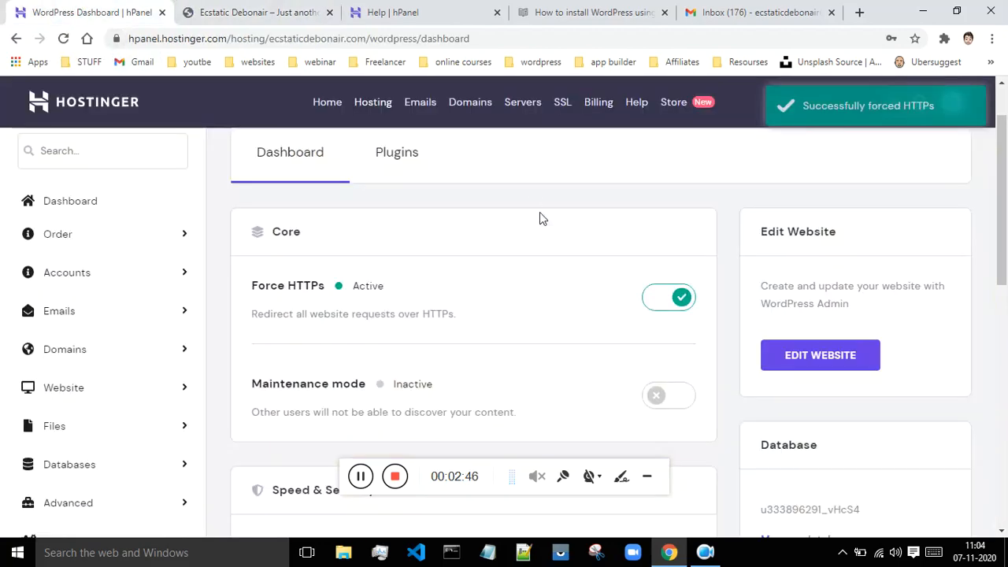
pyautogui.moveTo(1006, 293); pyautogui.dragTo(999, 224)
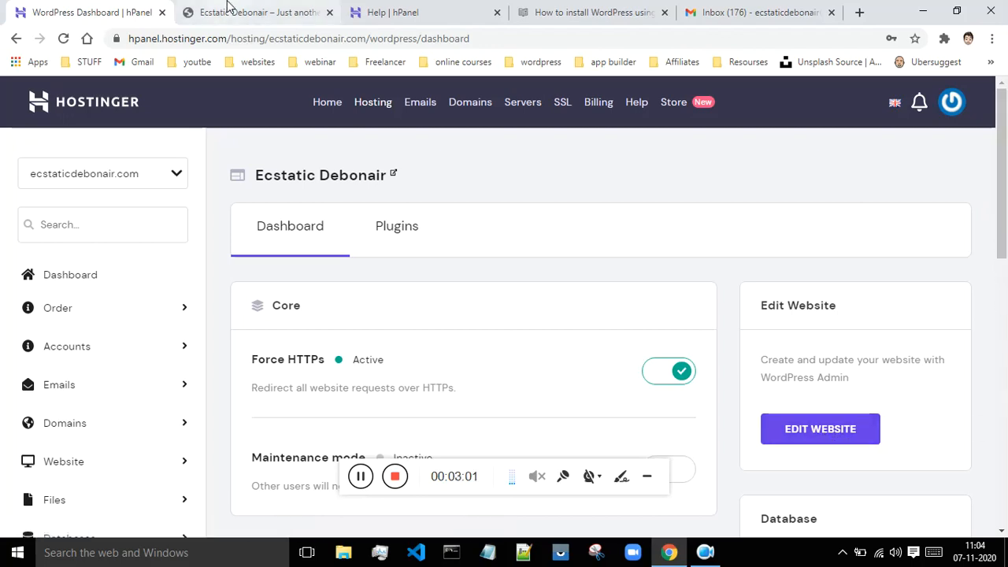
# - Open wp-admin through EDIT WEBSITE and scroll through the Dashboard panels
pyautogui.click(810, 441)
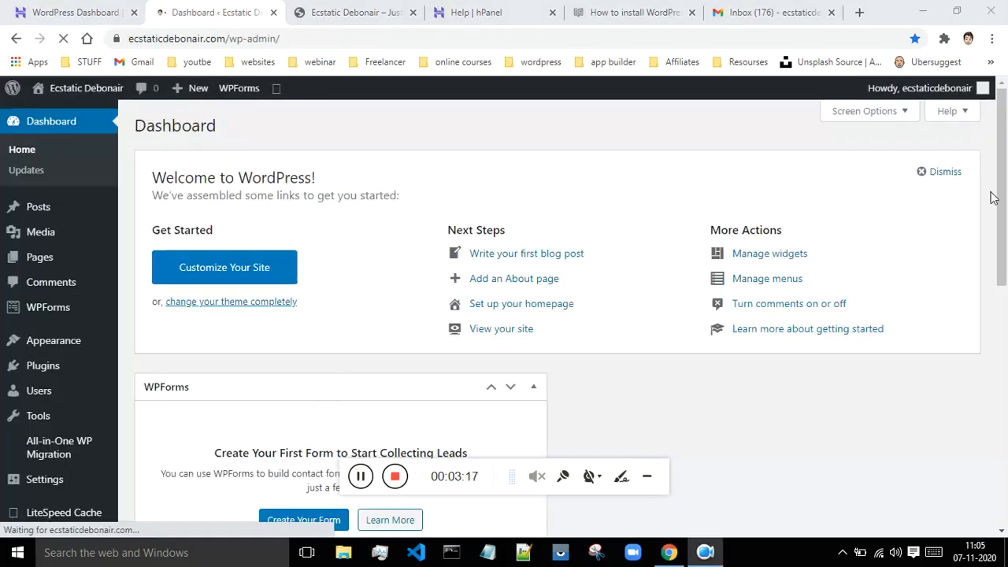
pyautogui.click(1002, 203)
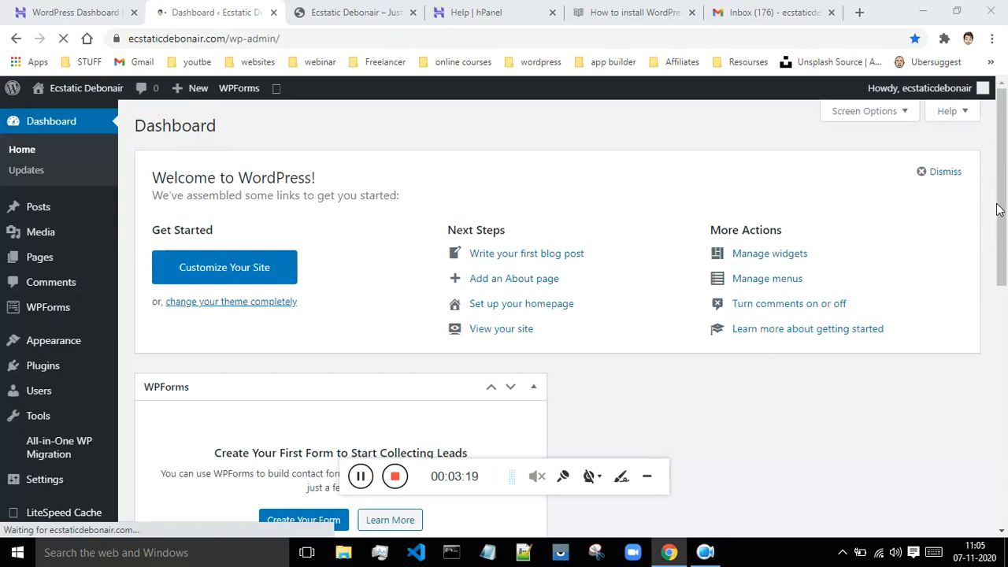
pyautogui.moveTo(997, 207)
pyautogui.mouseDown()
pyautogui.moveTo(999, 194)
pyautogui.moveTo(1004, 468)
pyautogui.mouseUp()
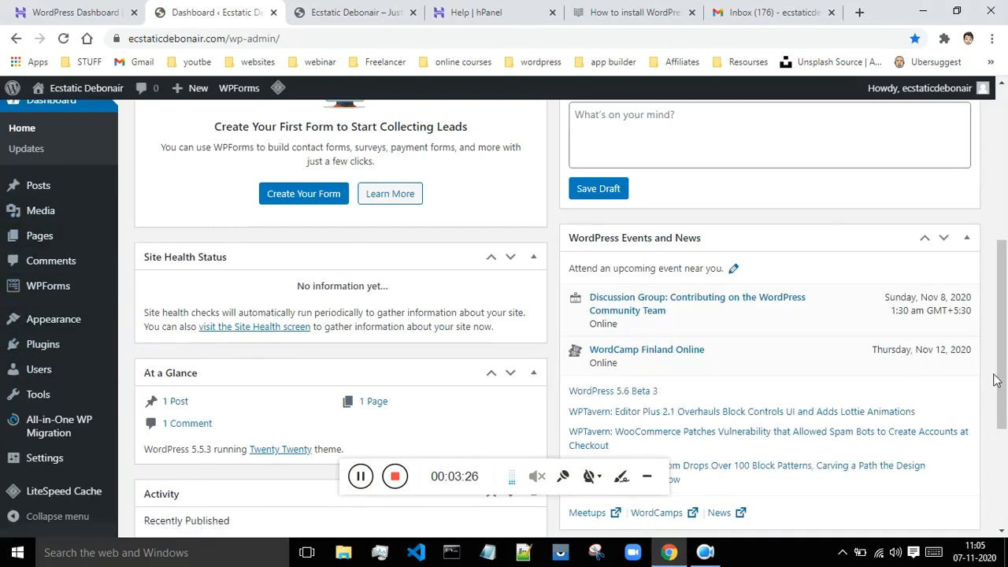
pyautogui.moveTo(1003, 378); pyautogui.dragTo(1002, 233)
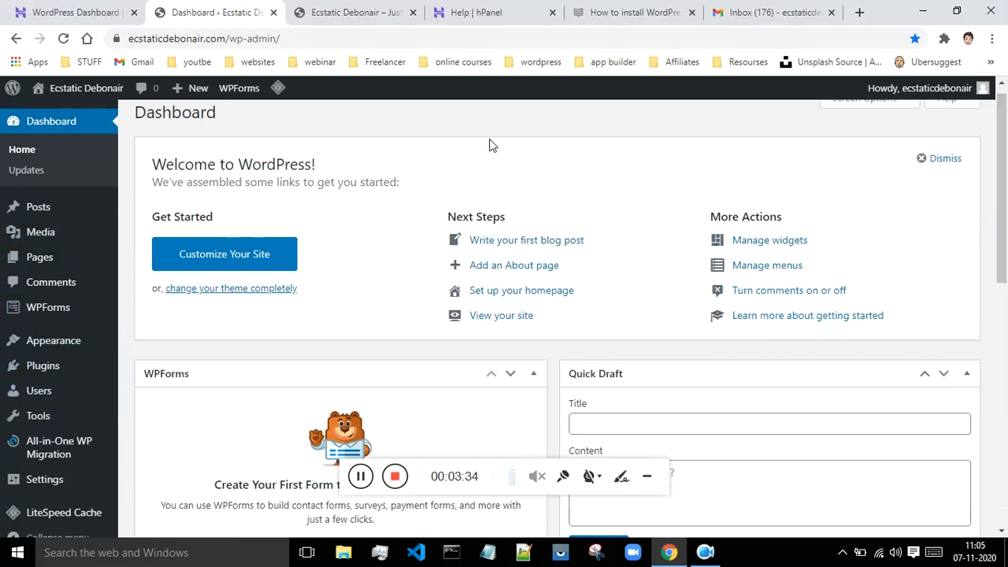
pyautogui.click(334, 10)
# - Append /wp-admin to the live-site tab's address to load the admin Dashboard
pyautogui.click(239, 41)
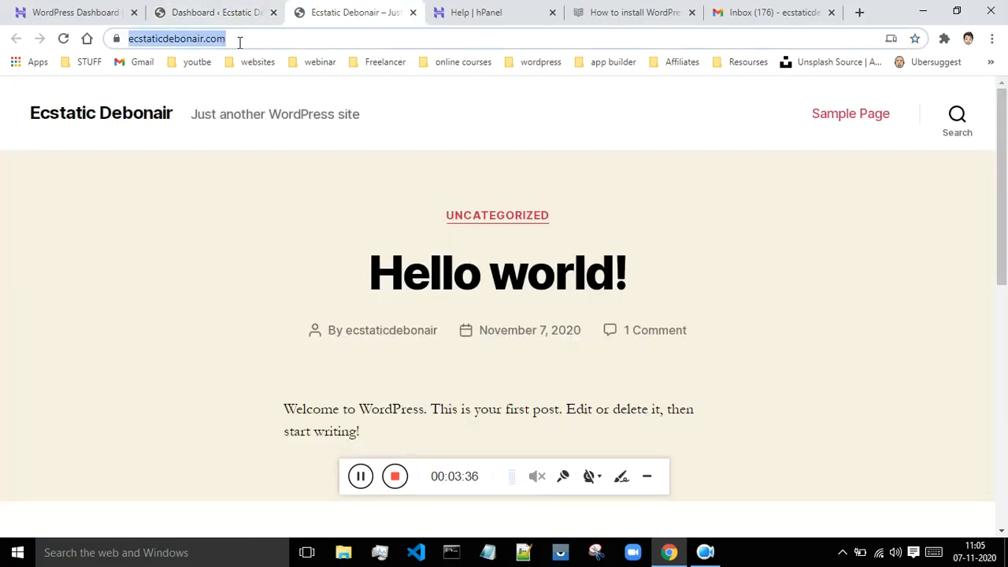
pyautogui.doubleClick(245, 43)
pyautogui.click(271, 43)
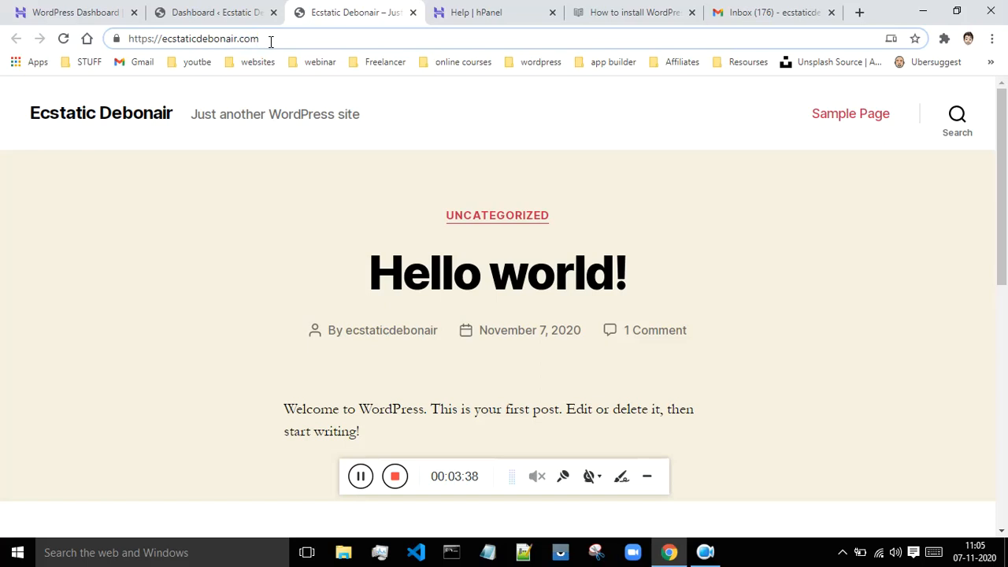
pyautogui.write('/w')
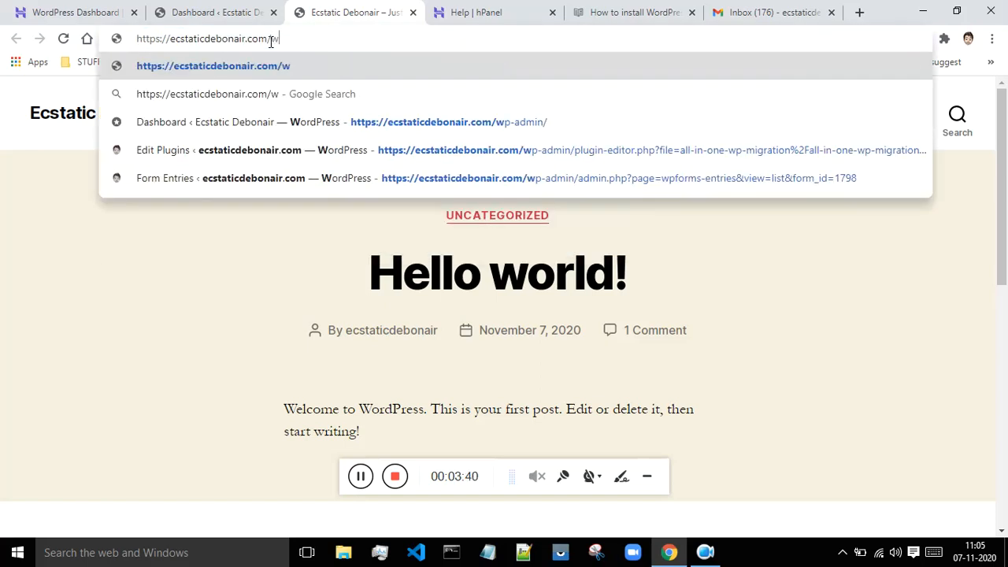
pyautogui.write('p-')
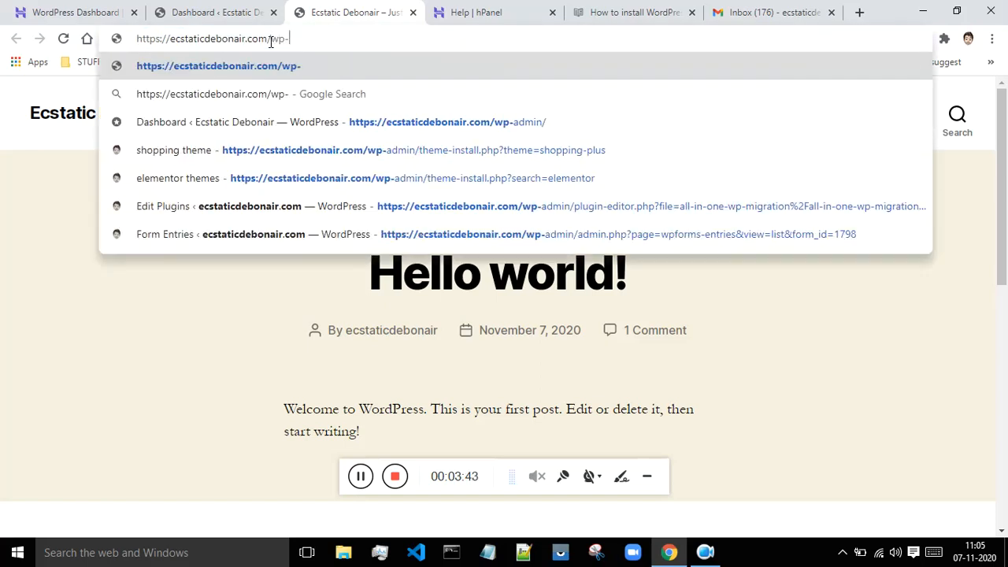
pyautogui.write('admin')
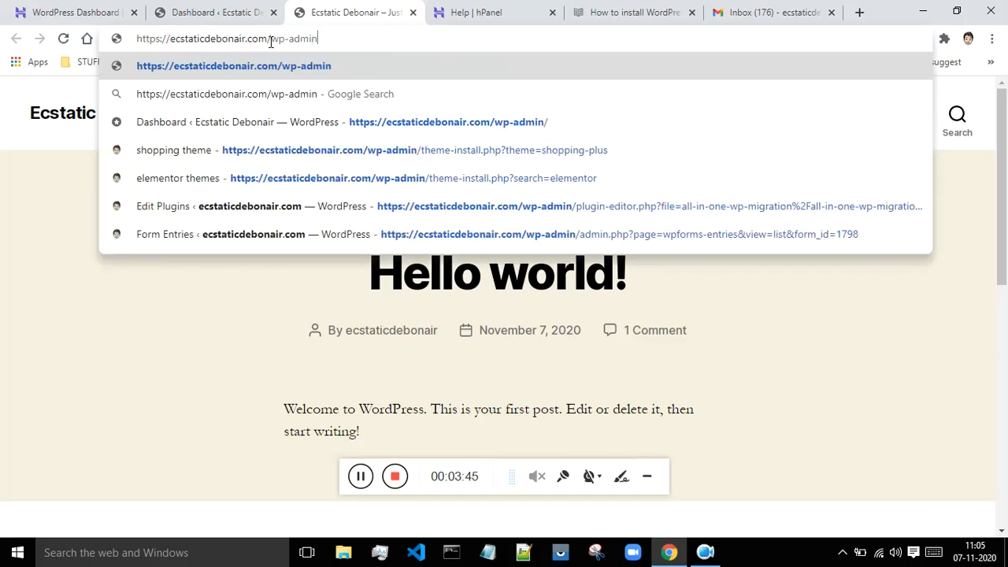
pyautogui.press('Return')
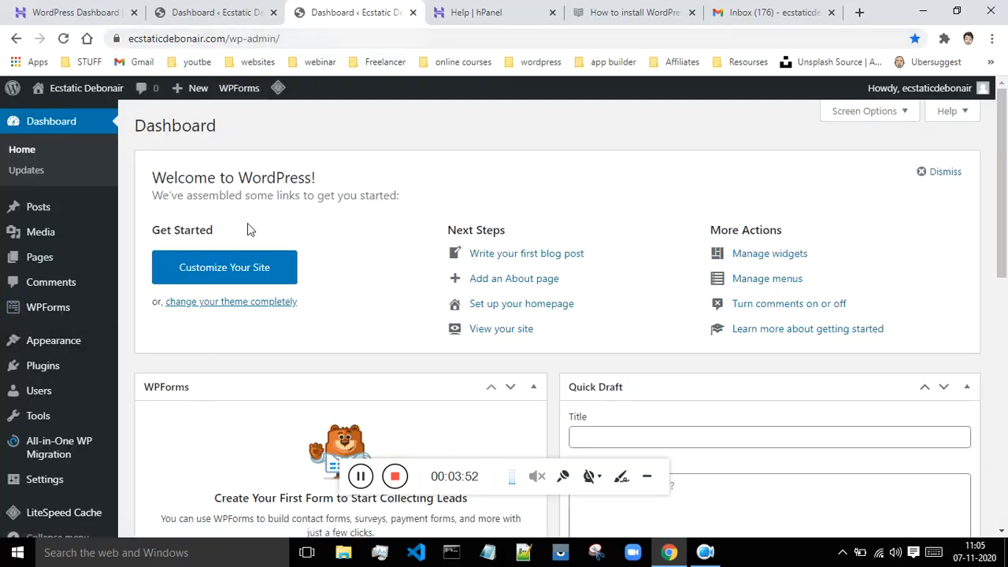
pyautogui.scroll(-4, 367, 272)
pyautogui.scroll(4, 378, 273)
# - Open a new incognito window and load the Ecstatic Debonair dashboard suggestion, reaching its login page
pyautogui.click(993, 38)
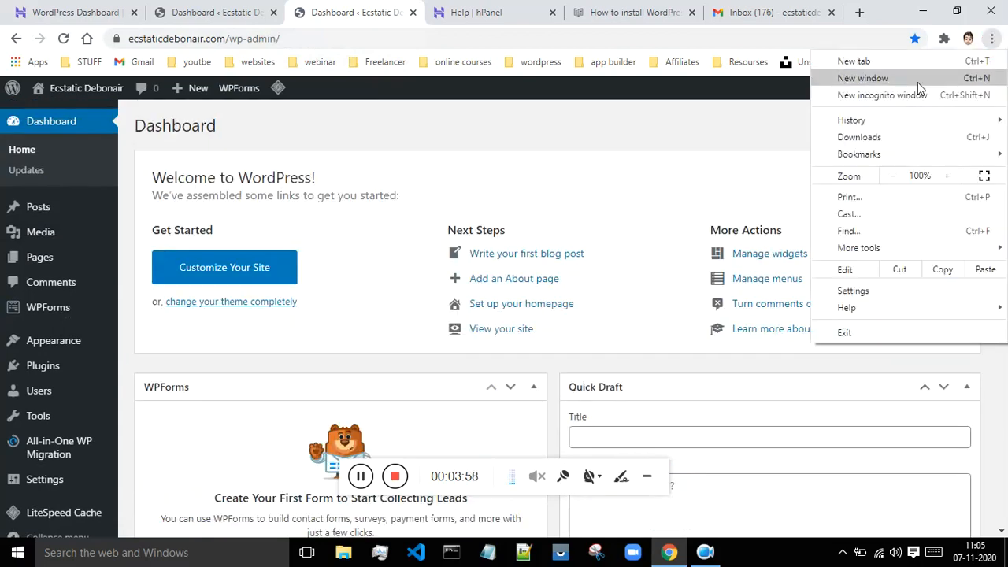
pyautogui.click(916, 95)
pyautogui.write('e')
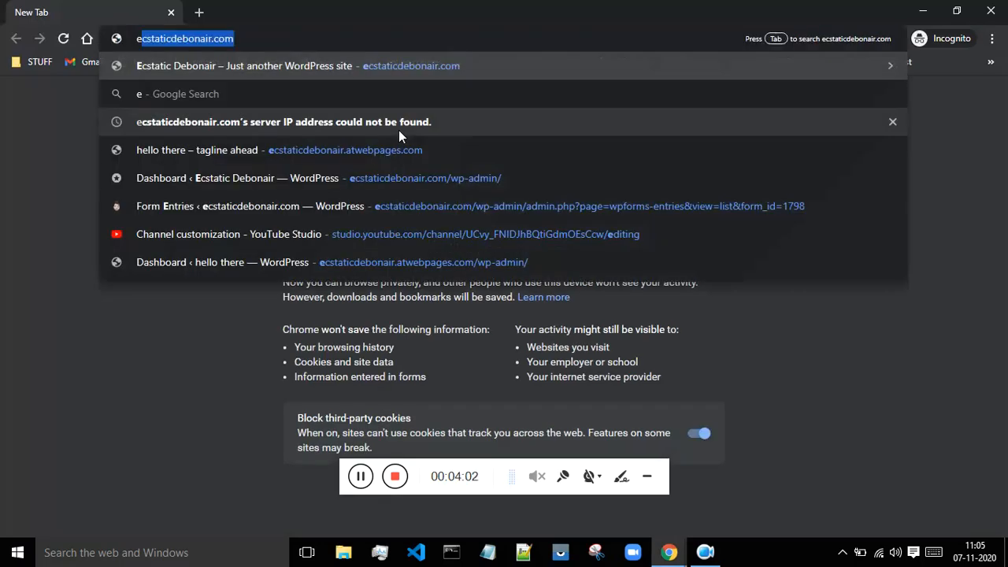
pyautogui.click(389, 174)
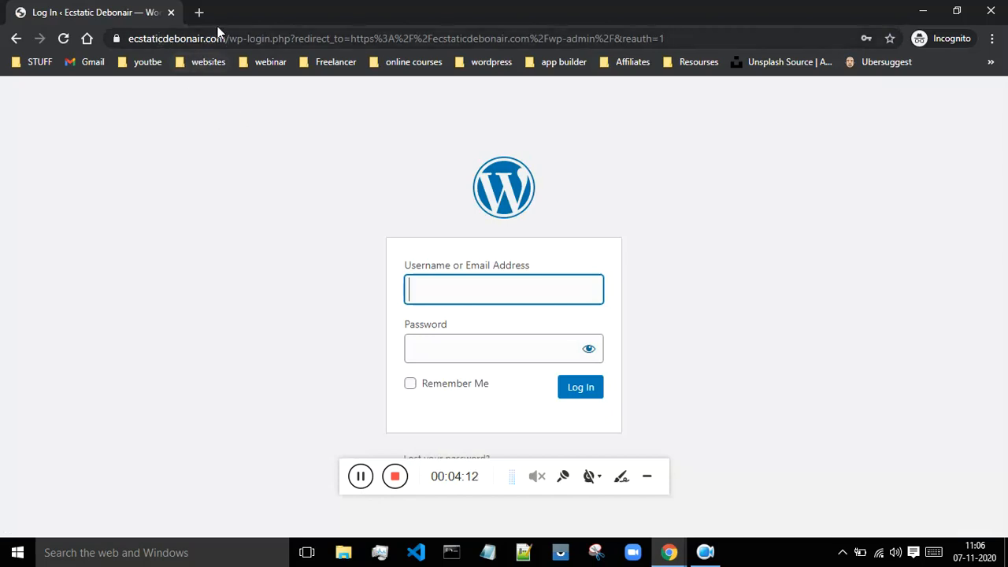
# - In a new incognito tab, load ecstaticdebonair.com/wp-admin/
pyautogui.click(198, 12)
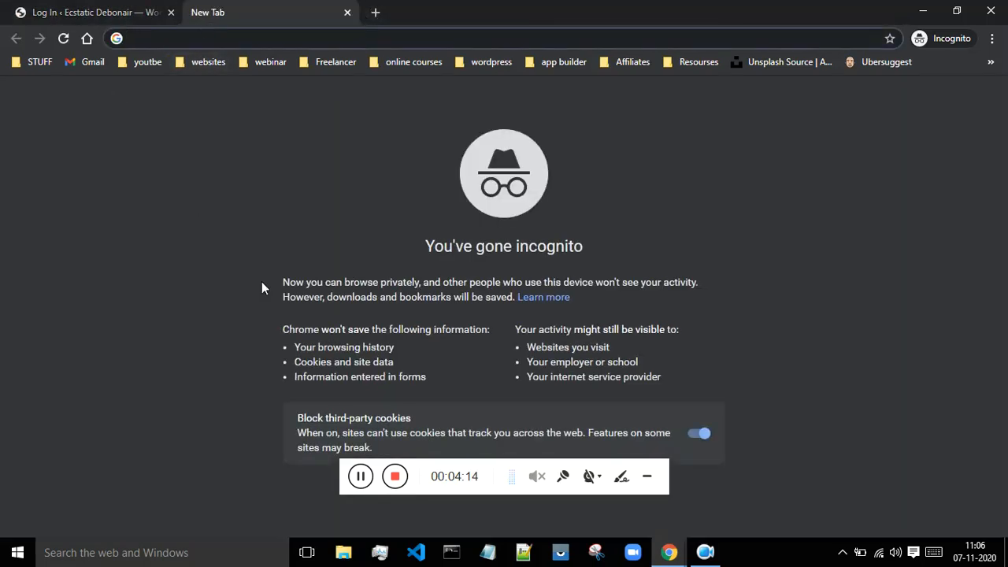
pyautogui.click(360, 477)
pyautogui.click(183, 44)
pyautogui.write('e')
pyautogui.press('Right')
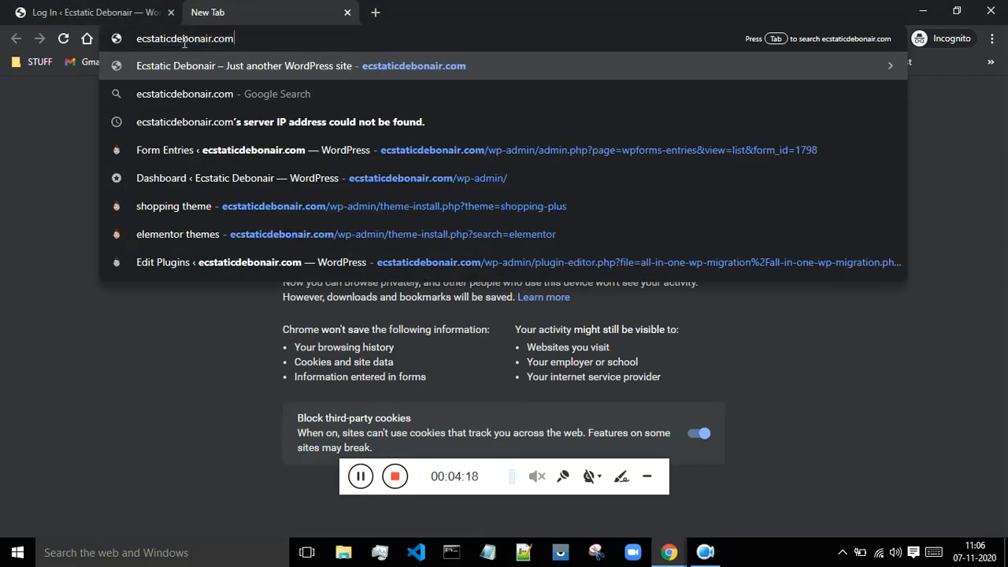
pyautogui.write('/')
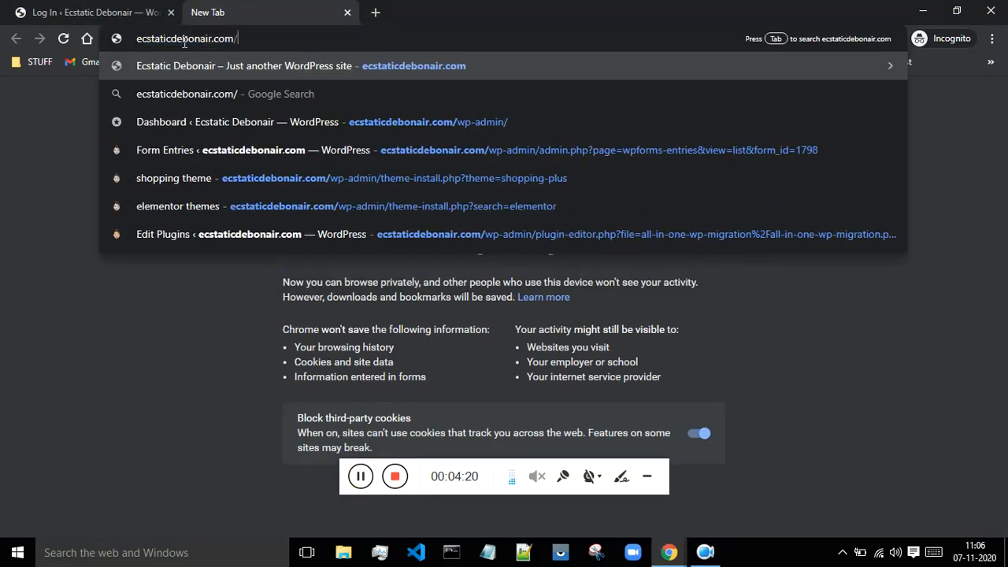
pyautogui.write('w')
pyautogui.press('Right')
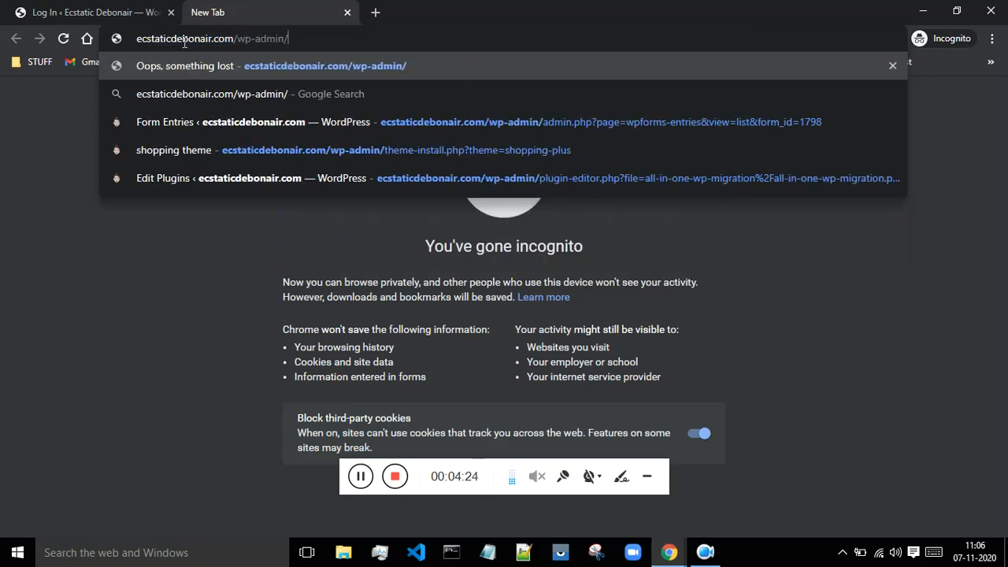
pyautogui.press('Return')
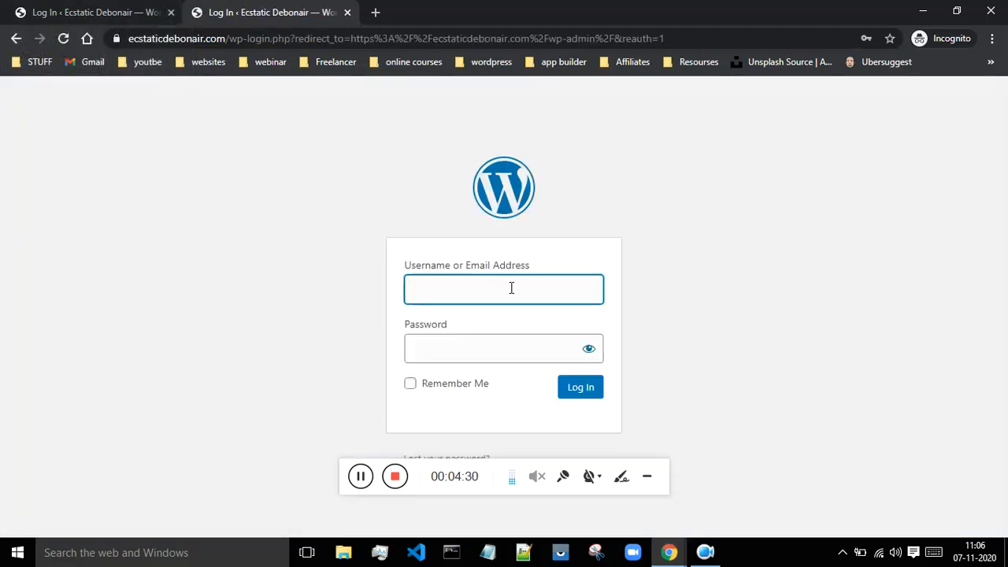
# - Log into WordPress with the saved credentials, landing on the ecstaticdebonair.com/wp-admin Dashboard
pyautogui.click(467, 356)
pyautogui.click(466, 394)
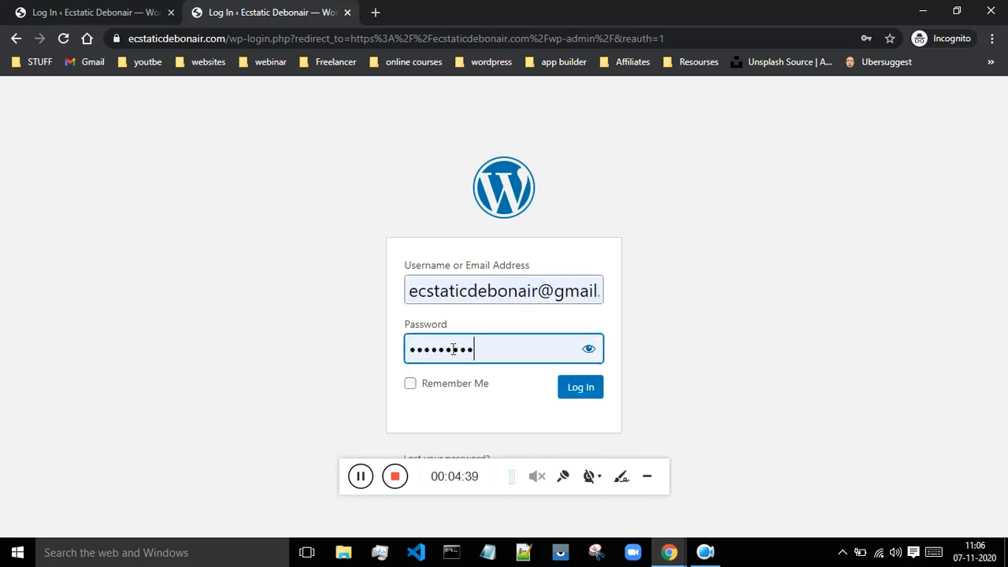
pyautogui.click(571, 395)
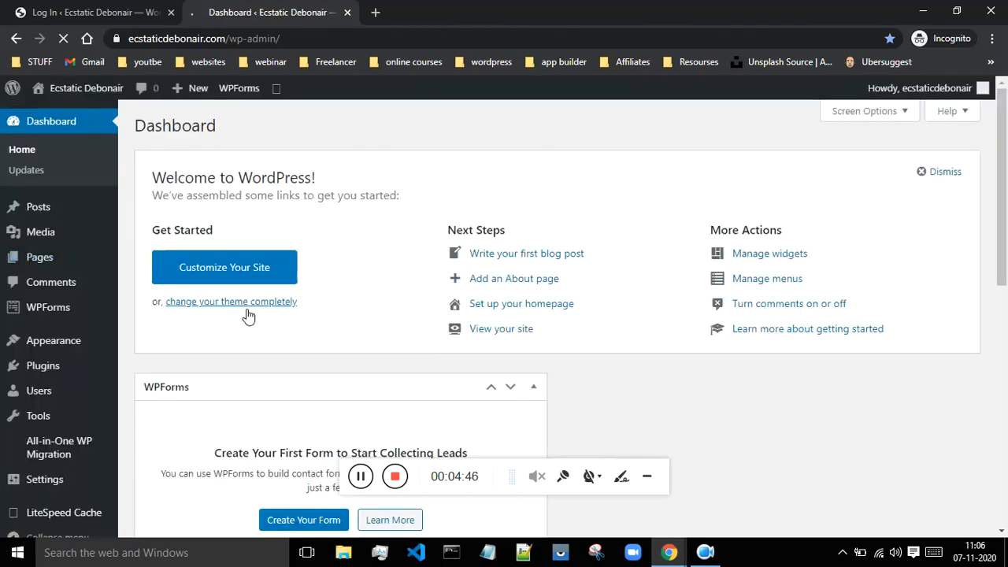
pyautogui.moveTo(1001, 216); pyautogui.dragTo(1005, 130)
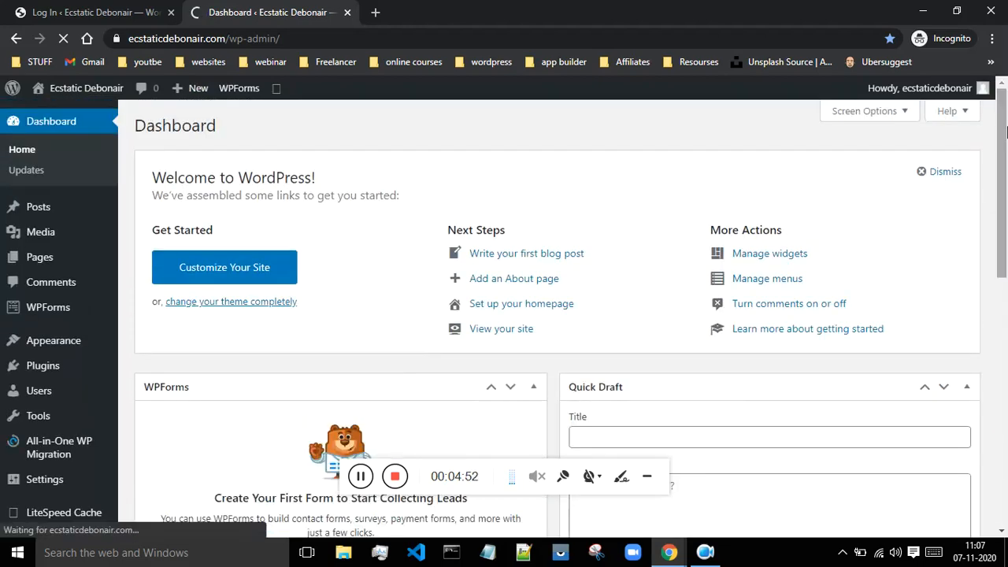